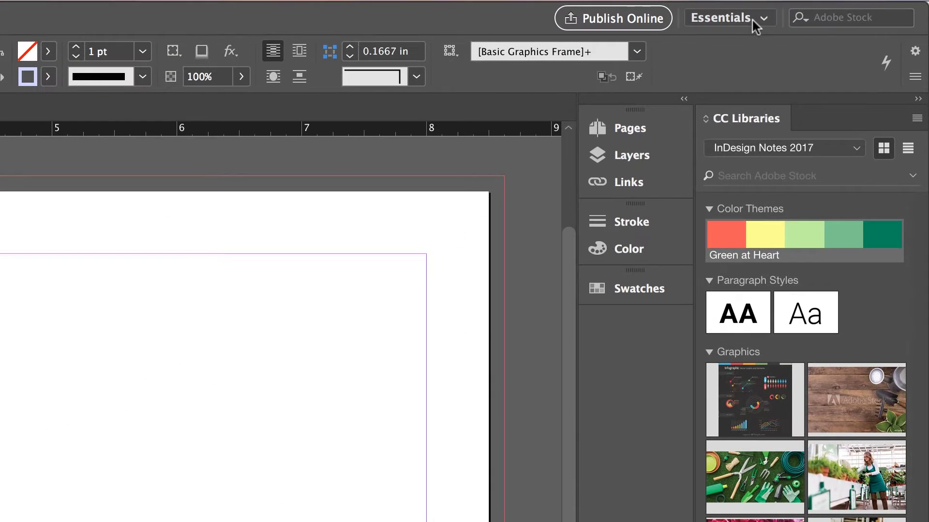
Switch to the Advanced workspace, return to Essentials, and reset Essentials to its default layout.
{"action": "left_click", "coordinate": [793, 20]}
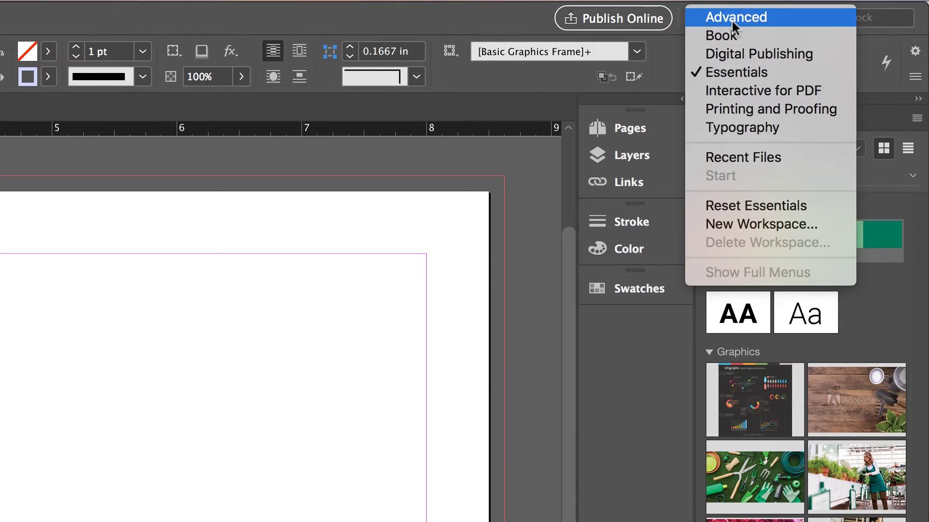
{"action": "left_click", "coordinate": [734, 19]}
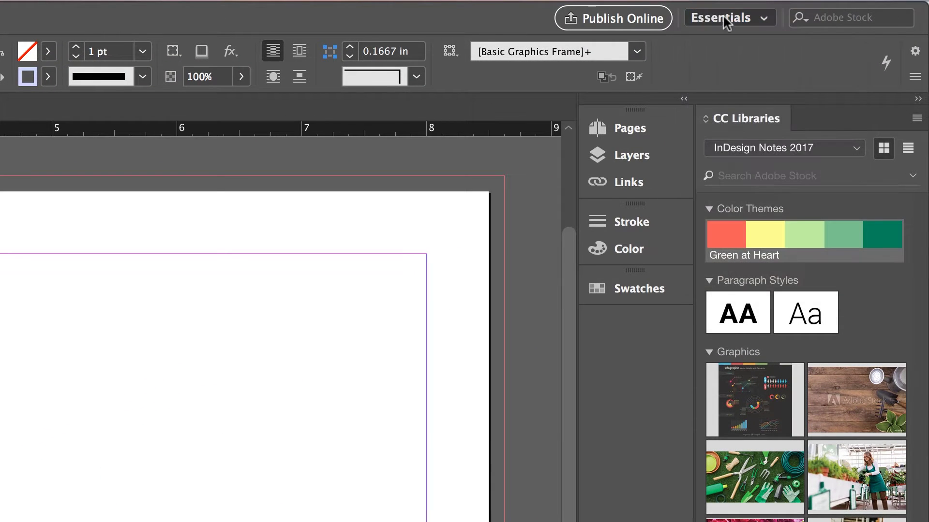
{"action": "left_click", "coordinate": [725, 14]}
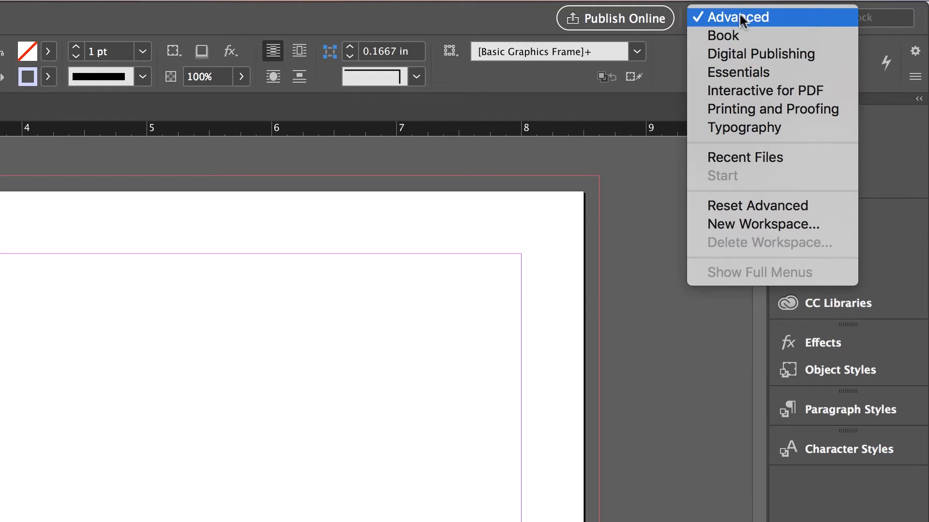
{"action": "left_click", "coordinate": [710, 65]}
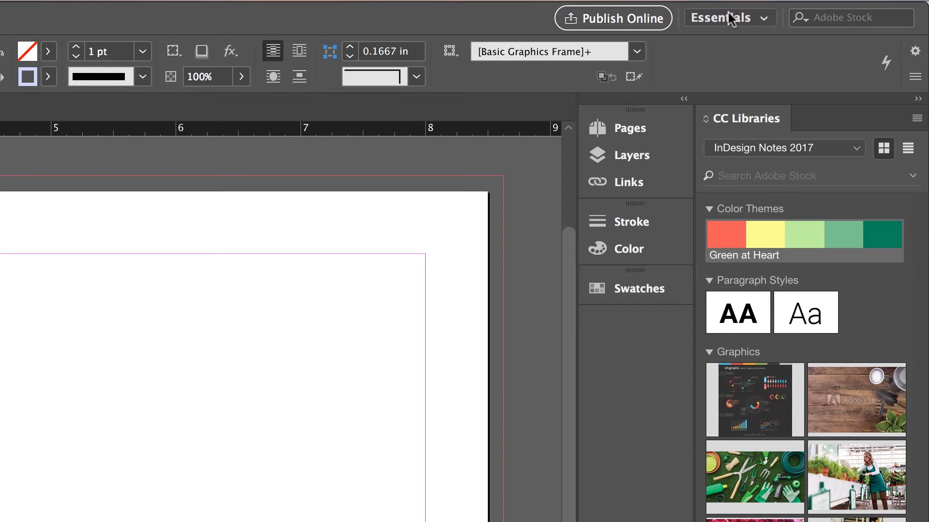
{"action": "left_click", "coordinate": [730, 18]}
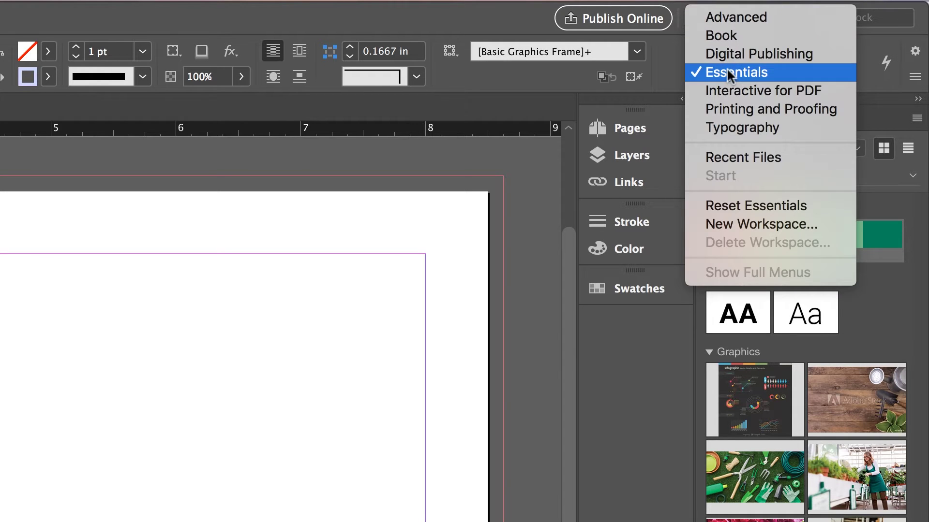
{"action": "left_click", "coordinate": [734, 207]}
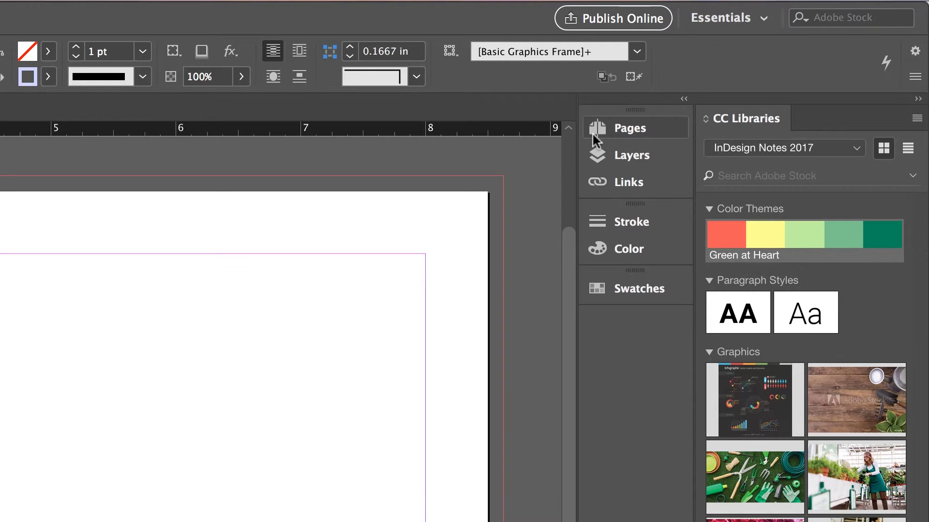
{"action": "left_click", "coordinate": [609, 132]}
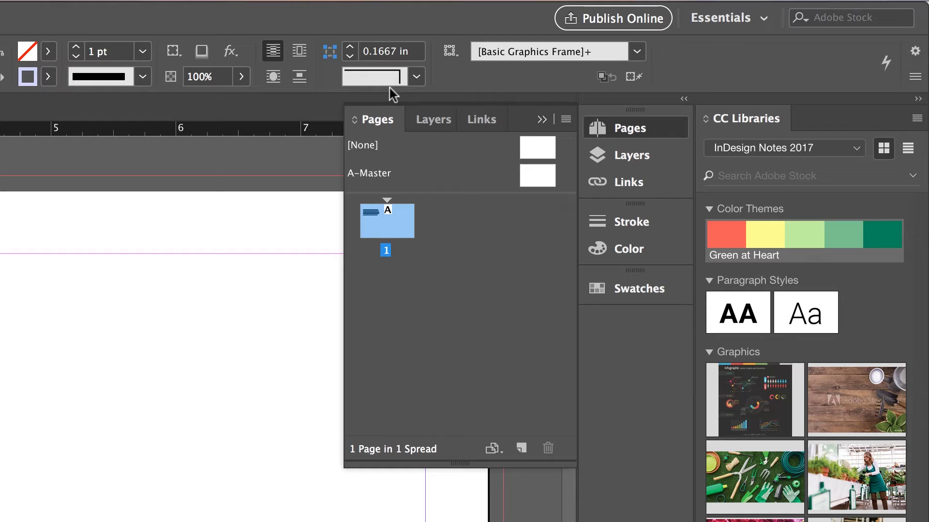
{"action": "left_click_drag", "start_coordinate": [365, 119], "coordinate": [0, 133]}
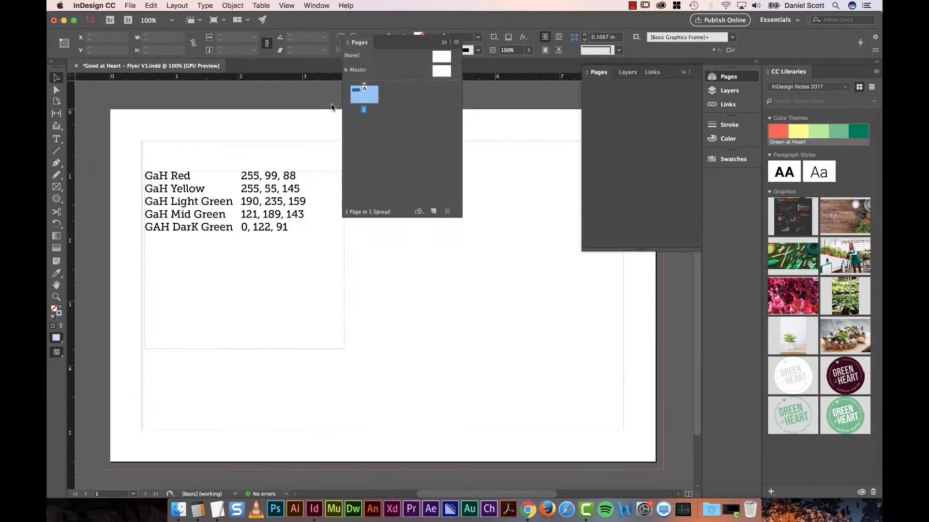
{"action": "left_click_drag", "start_coordinate": [356, 52], "coordinate": [53, 290]}
{"action": "left_click_drag", "start_coordinate": [626, 71], "coordinate": [583, 328]}
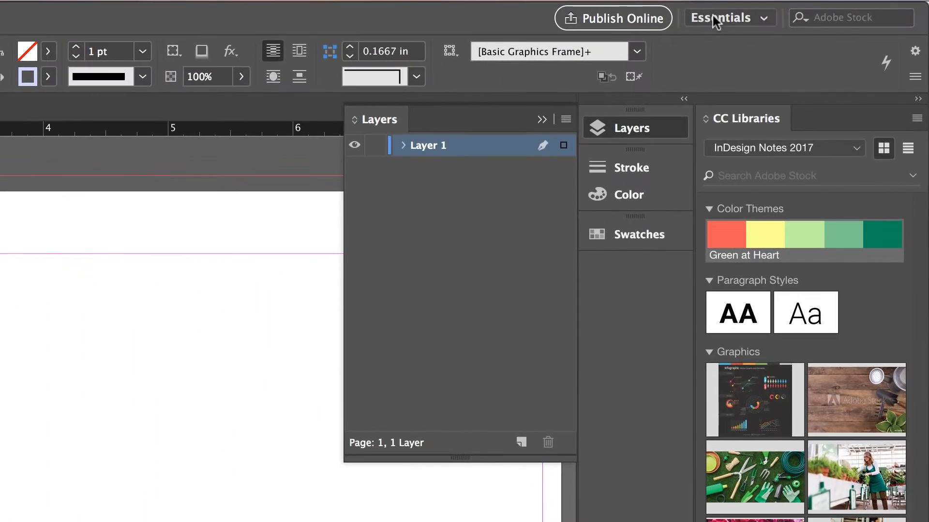
{"action": "left_click", "coordinate": [712, 15]}
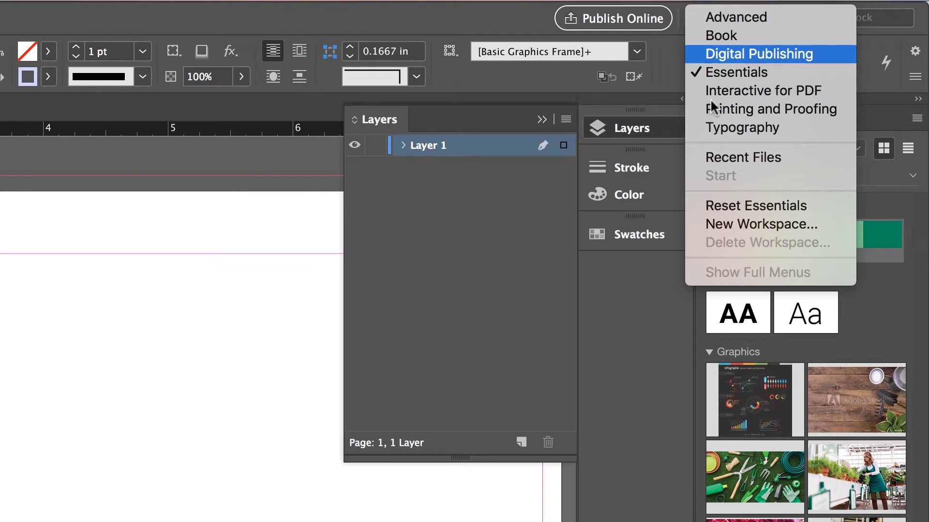
{"action": "left_click", "coordinate": [721, 205]}
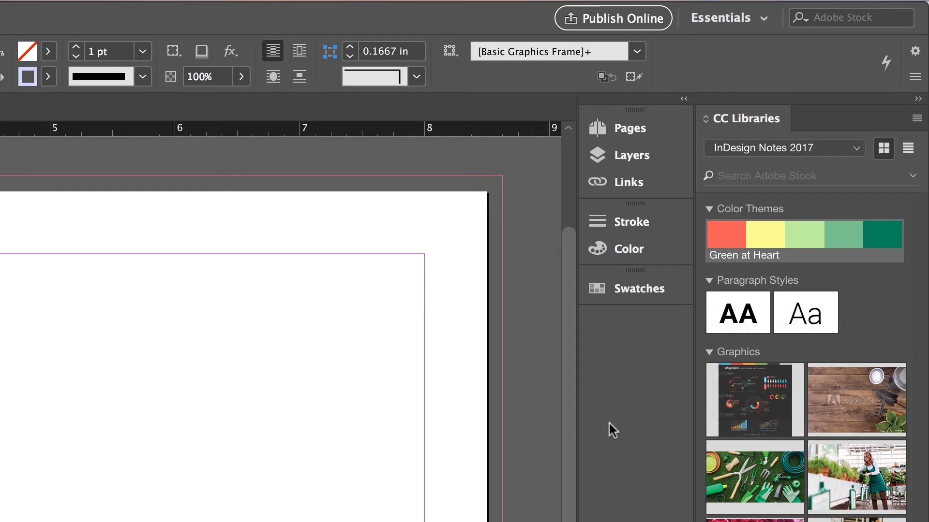
Expand the panel dock, briefly toggle Layers from the icon view, then expand the dock to full size again.
{"action": "left_click", "coordinate": [684, 100]}
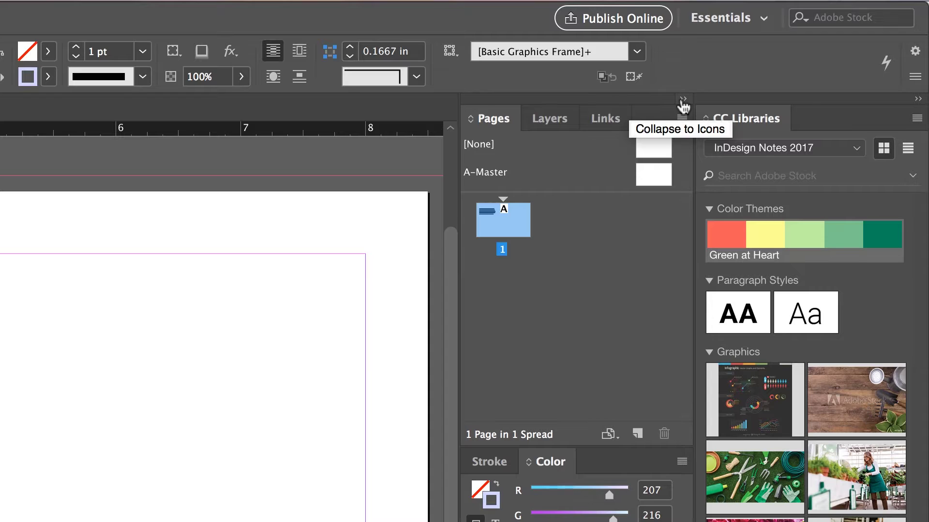
{"action": "left_click", "coordinate": [683, 100]}
{"action": "left_click", "coordinate": [631, 154]}
{"action": "left_click", "coordinate": [631, 154]}
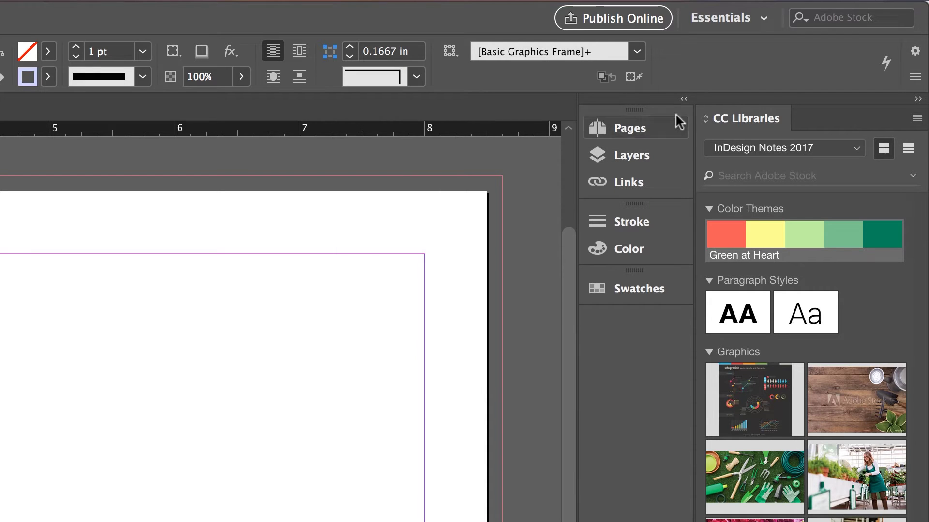
{"action": "left_click", "coordinate": [683, 99]}
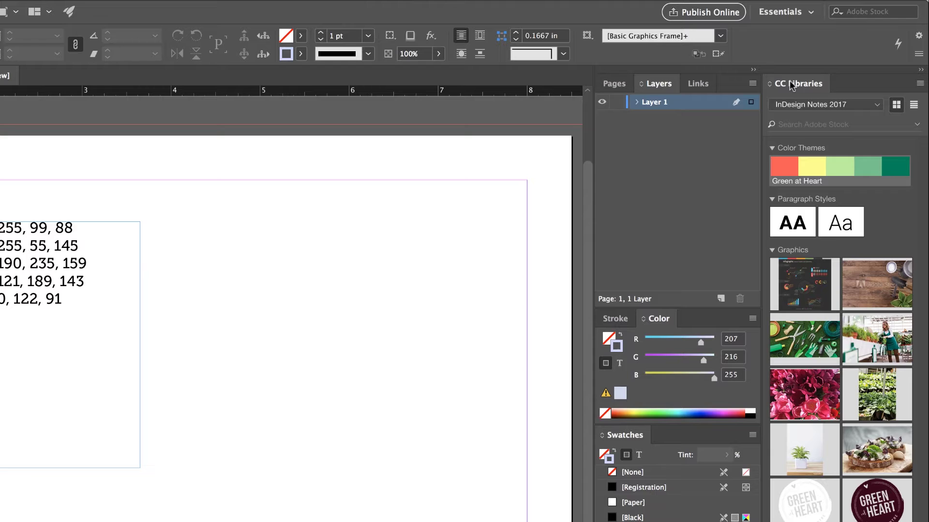
Browse the CC Libraries dropdown list while keeping InDesign Notes 2017 as the current library.
{"action": "left_click", "coordinate": [801, 105]}
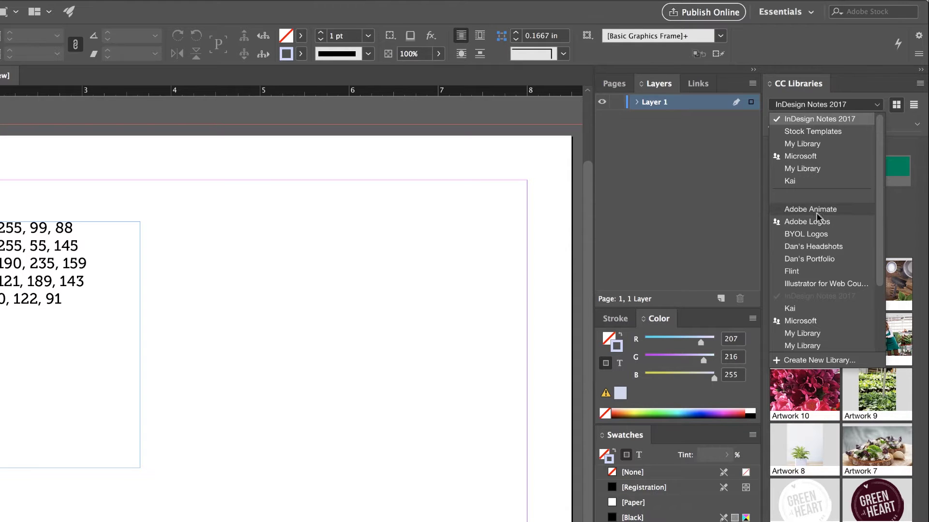
{"action": "scroll", "coordinate": [816, 213], "scroll_direction": "down", "scroll_amount": 3}
{"action": "scroll", "coordinate": [816, 213], "scroll_direction": "up", "scroll_amount": 3}
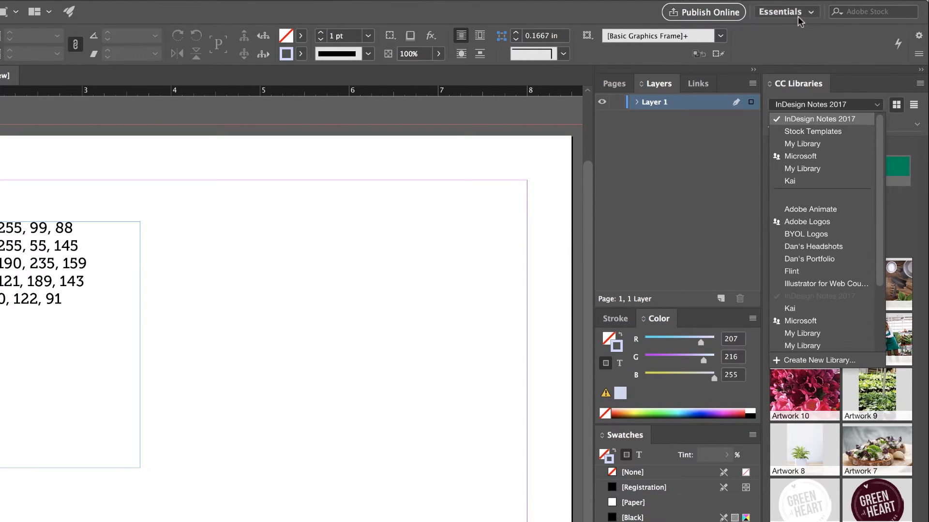
{"action": "left_click", "coordinate": [817, 105]}
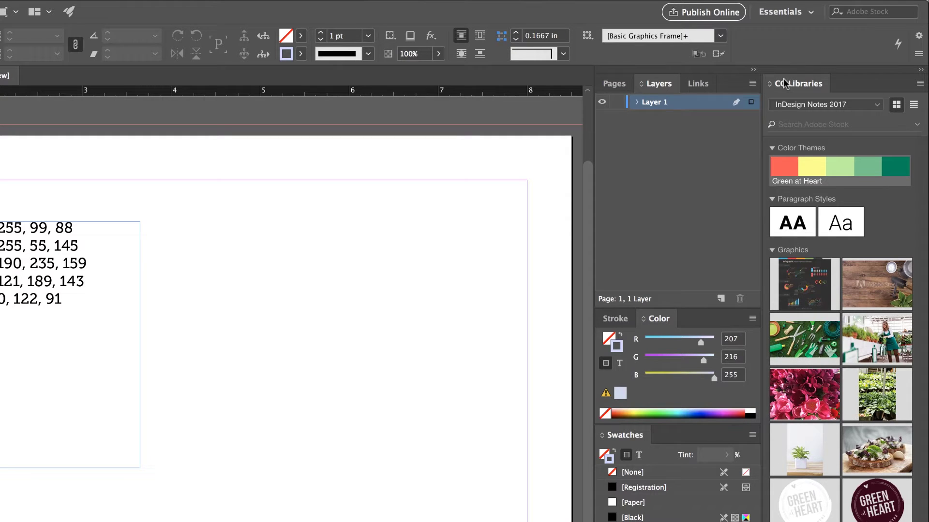
{"action": "left_click", "coordinate": [801, 106]}
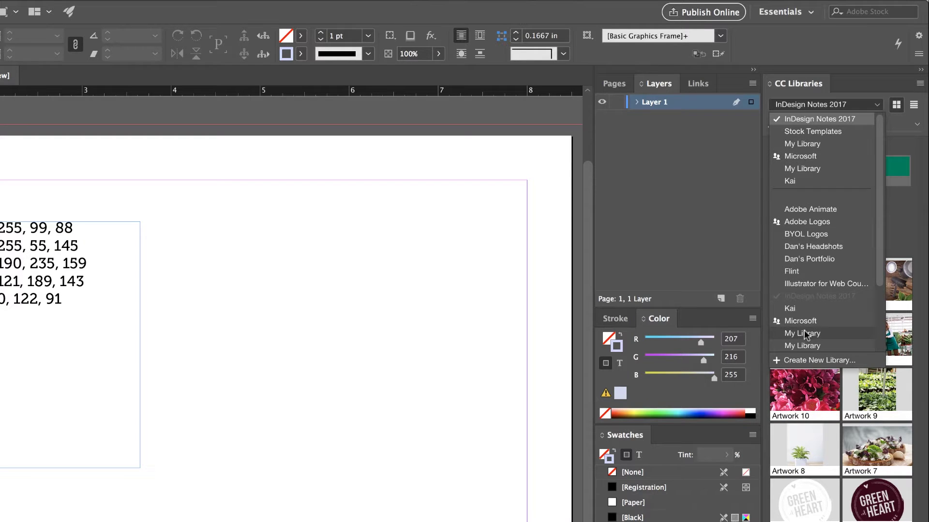
{"action": "scroll", "coordinate": [804, 330], "scroll_direction": "down", "scroll_amount": 2}
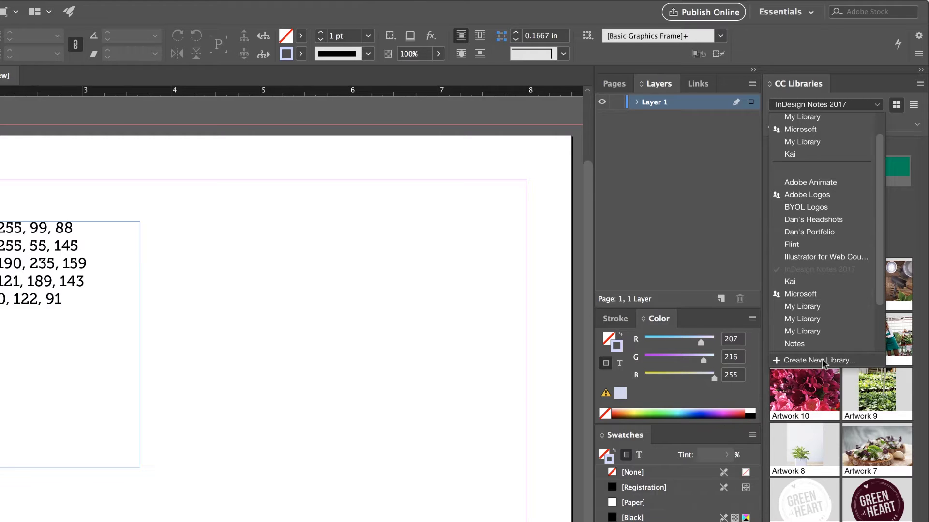
{"action": "left_click", "coordinate": [795, 362]}
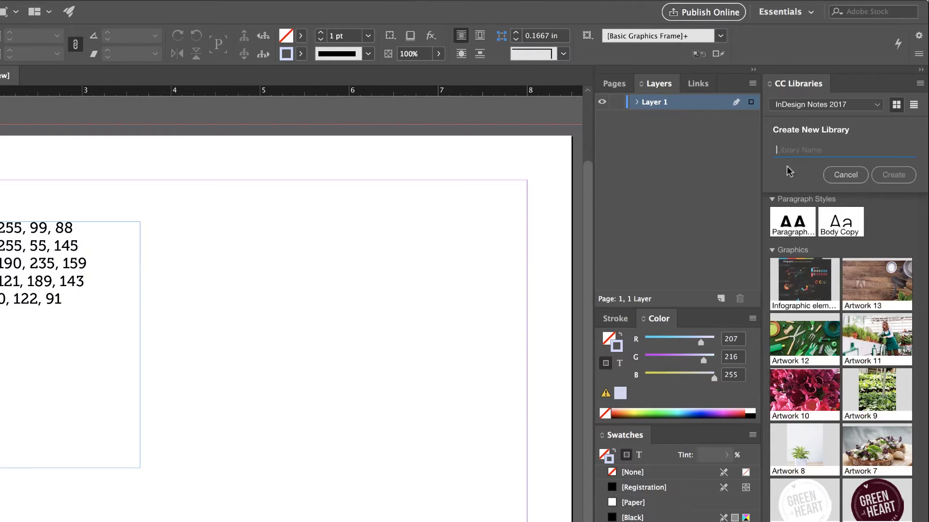
{"action": "type", "text": "Great at Heart"}
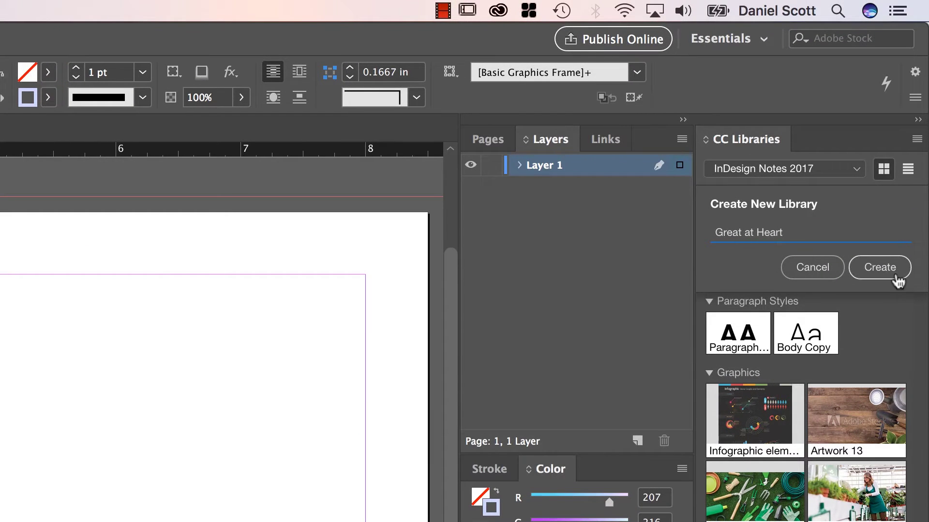
{"action": "left_click", "coordinate": [883, 267]}
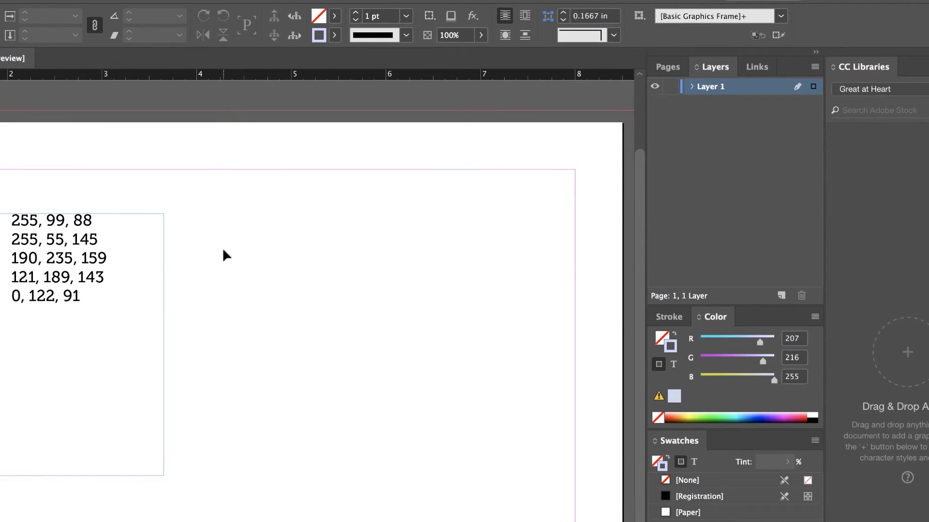
Select all five lines of RGB values in the text frame and switch the Color panel to RGB.
{"action": "double_click", "coordinate": [101, 309]}
{"action": "key", "text": "ctrl+a"}
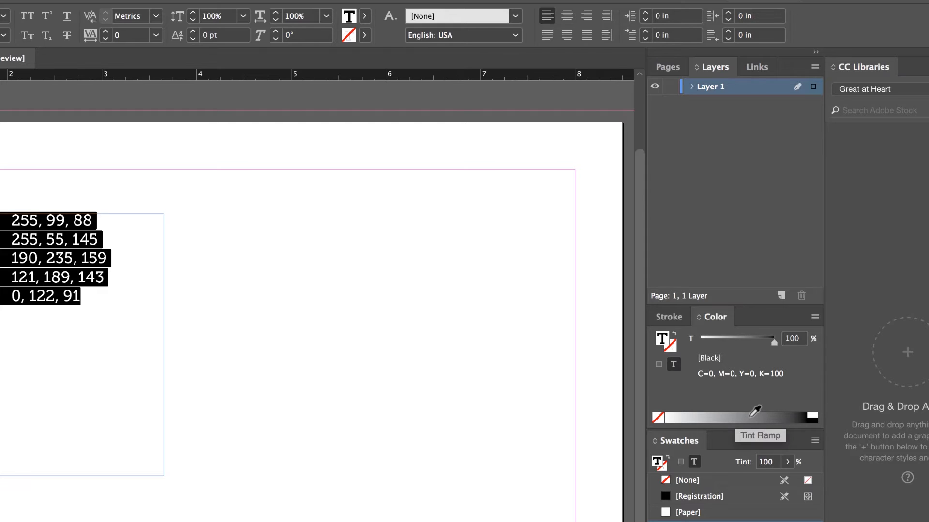
{"action": "left_click", "coordinate": [814, 318]}
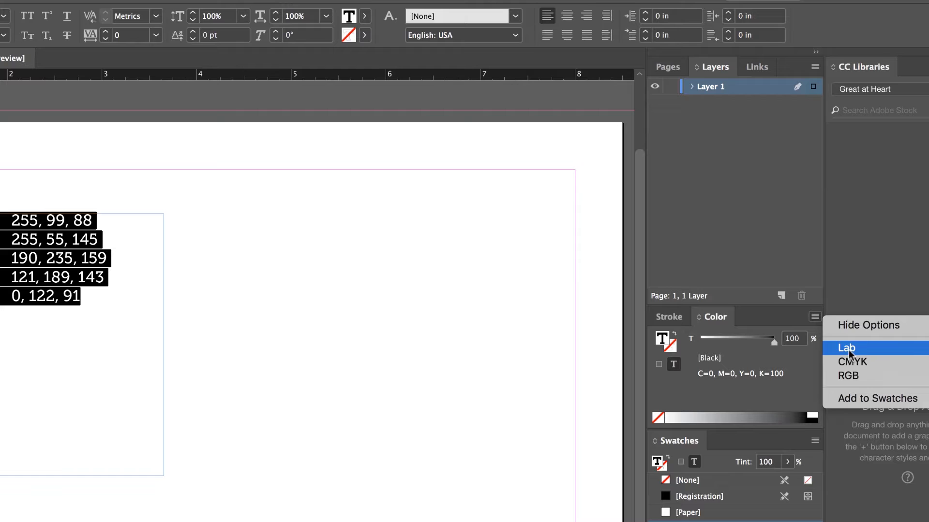
{"action": "left_click", "coordinate": [848, 376]}
Try colours on the spectrum ramp until the text is bright green (R0 G239 B26), then deselect.
{"action": "left_click", "coordinate": [752, 413]}
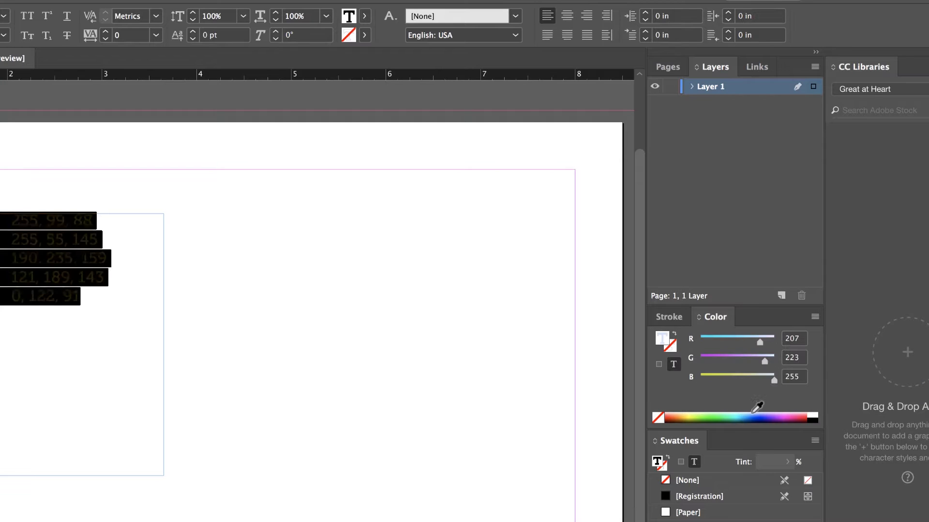
{"action": "left_click", "coordinate": [717, 415]}
{"action": "left_click", "coordinate": [760, 416]}
{"action": "left_click", "coordinate": [731, 413]}
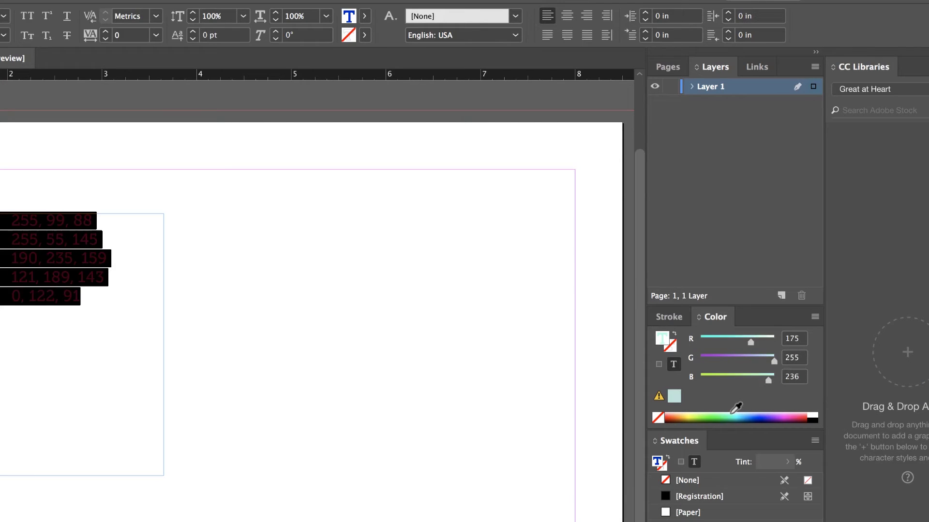
{"action": "left_click", "coordinate": [737, 413]}
{"action": "left_click", "coordinate": [758, 414]}
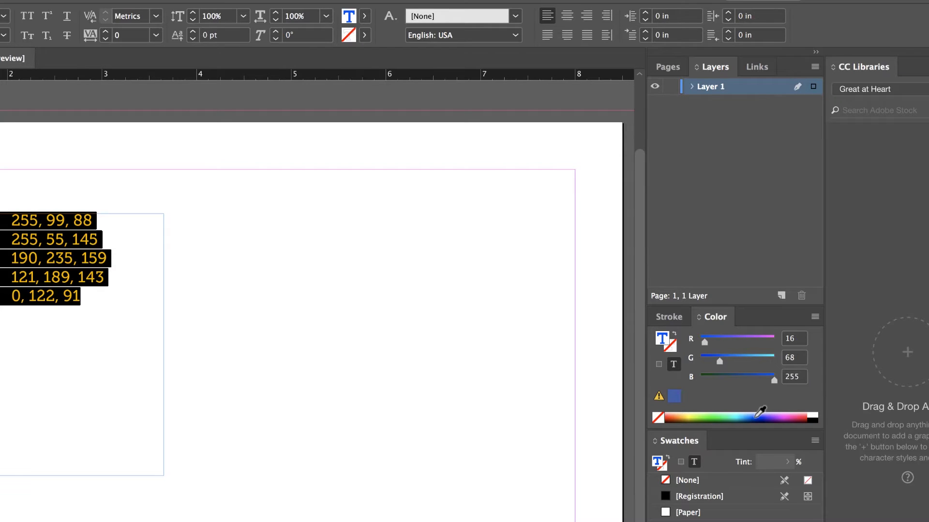
{"action": "left_click", "coordinate": [710, 414]}
{"action": "left_click", "coordinate": [686, 414]}
{"action": "left_click", "coordinate": [719, 415]}
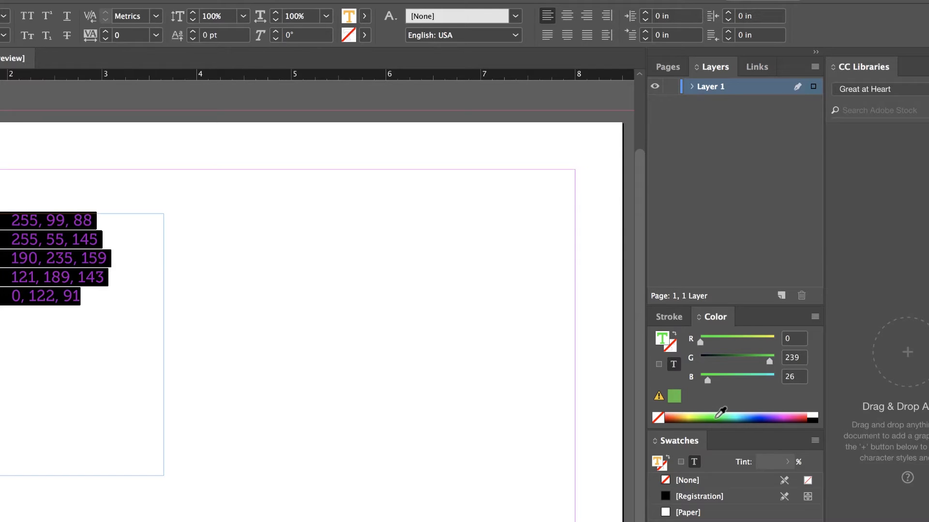
{"action": "left_click", "coordinate": [124, 308]}
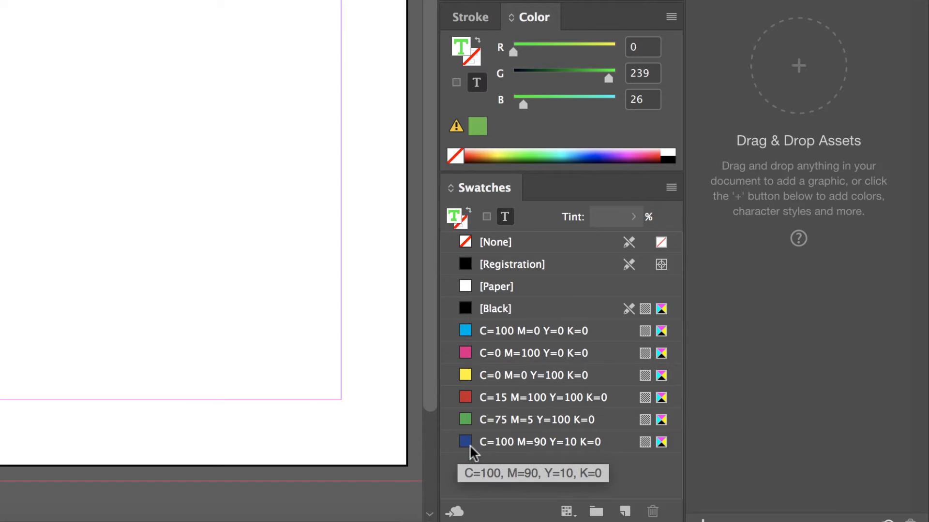
Select the six default CMYK swatches in the Swatches panel and dismiss its panel menu.
{"action": "left_click", "coordinate": [532, 441]}
{"action": "left_click", "coordinate": [526, 337], "text": "shift"}
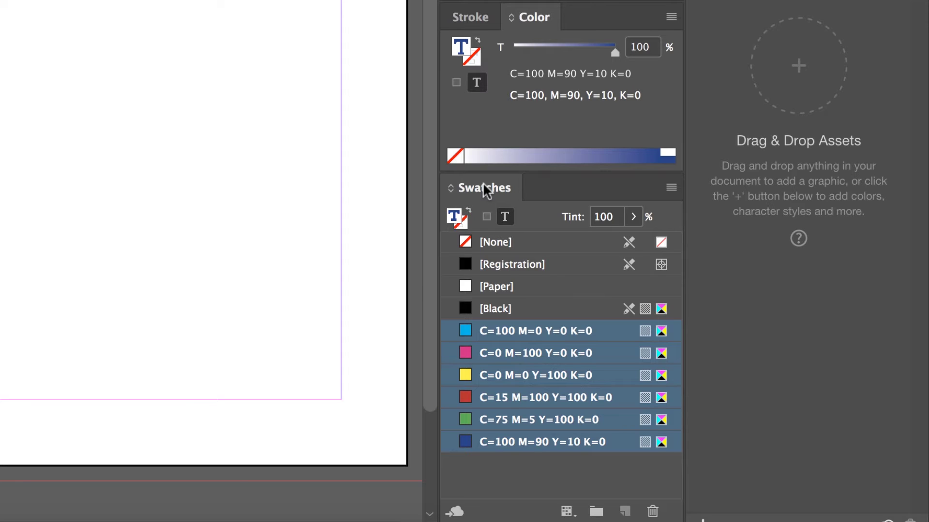
{"action": "left_click", "coordinate": [669, 188]}
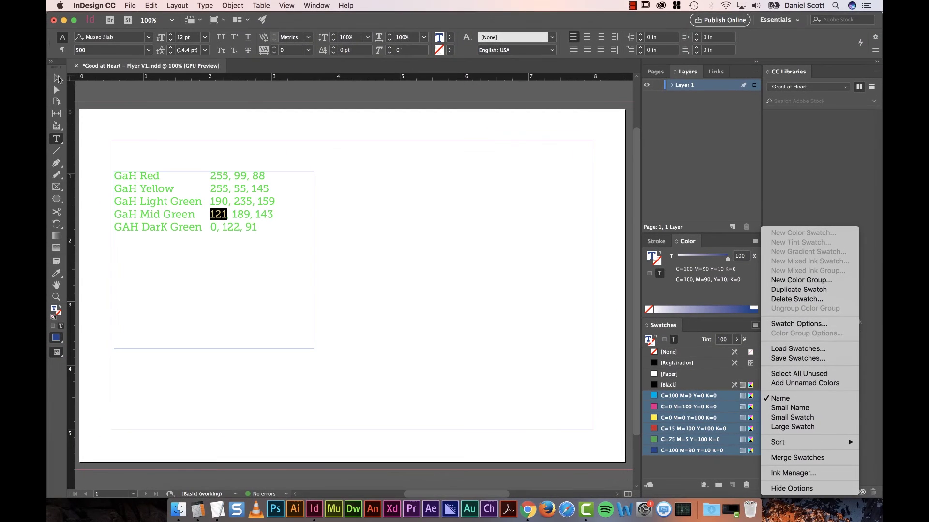
{"action": "key", "text": "Escape"}
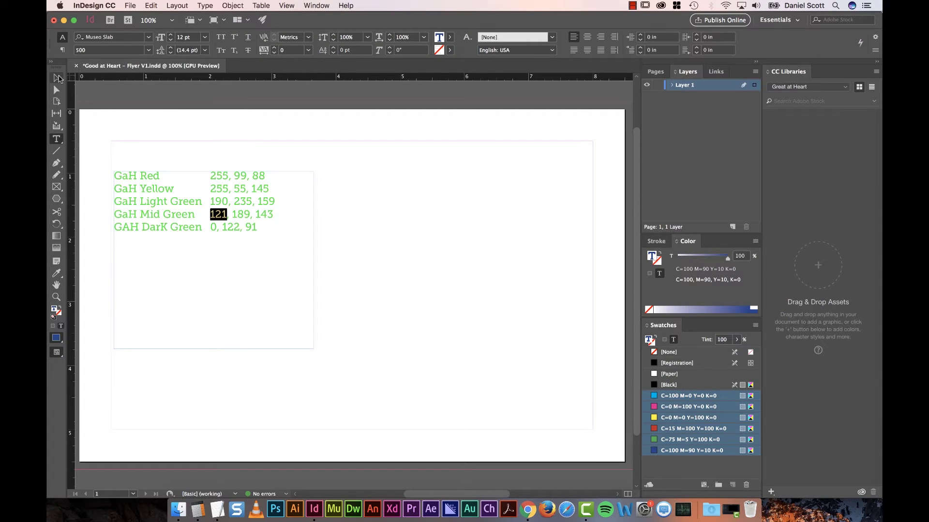
With nothing selected on the page, choose New Color Swatch from the Swatches panel menu.
{"action": "left_click", "coordinate": [58, 78]}
{"action": "left_click", "coordinate": [410, 267]}
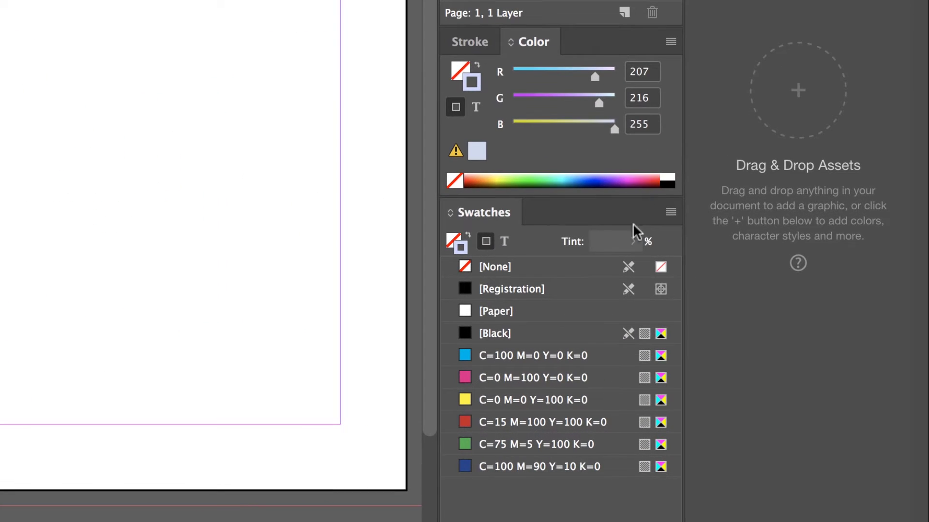
{"action": "left_click", "coordinate": [751, 321]}
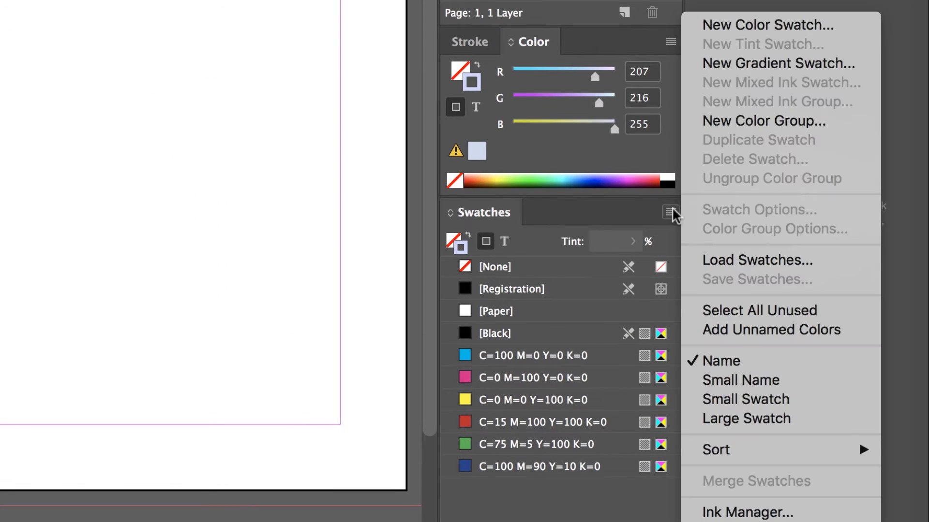
{"action": "left_click", "coordinate": [732, 22]}
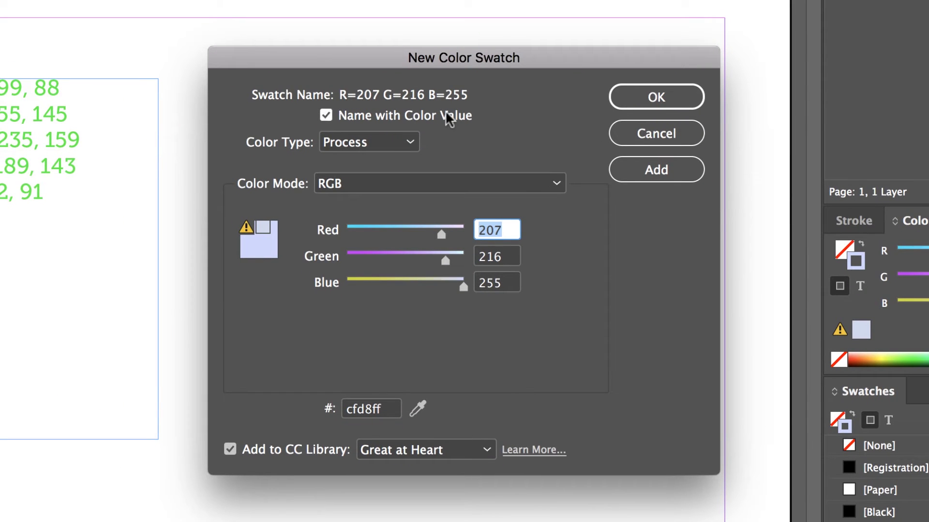
Untick Name with Color Value and enter the swatch name 'GaH Red'.
{"action": "left_click", "coordinate": [334, 114]}
{"action": "left_click", "coordinate": [348, 110]}
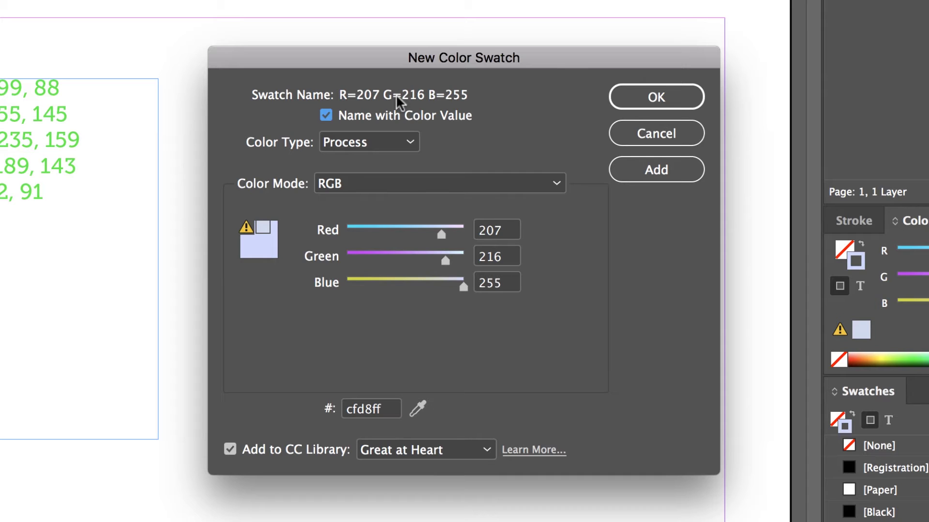
{"action": "left_click", "coordinate": [347, 115]}
{"action": "type", "text": "GaH"}
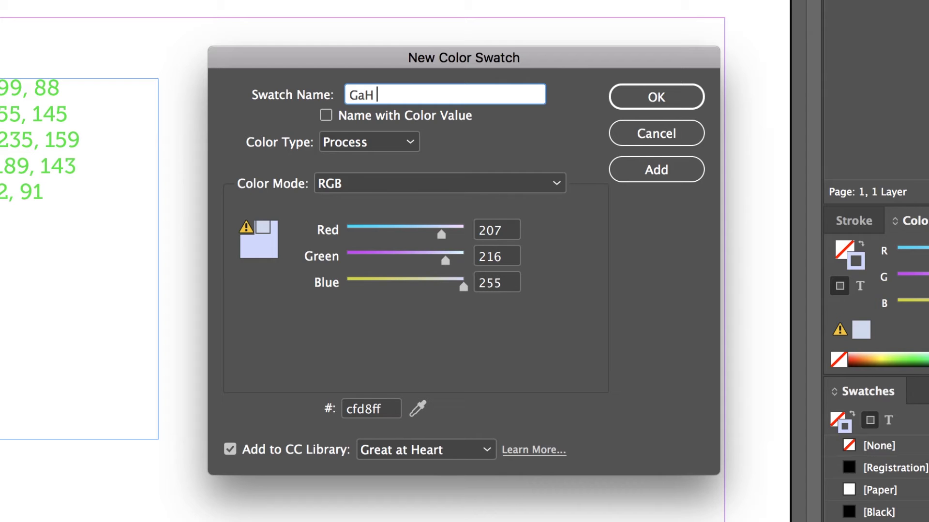
{"action": "type", "text": " Red"}
{"action": "left_click", "coordinate": [347, 183]}
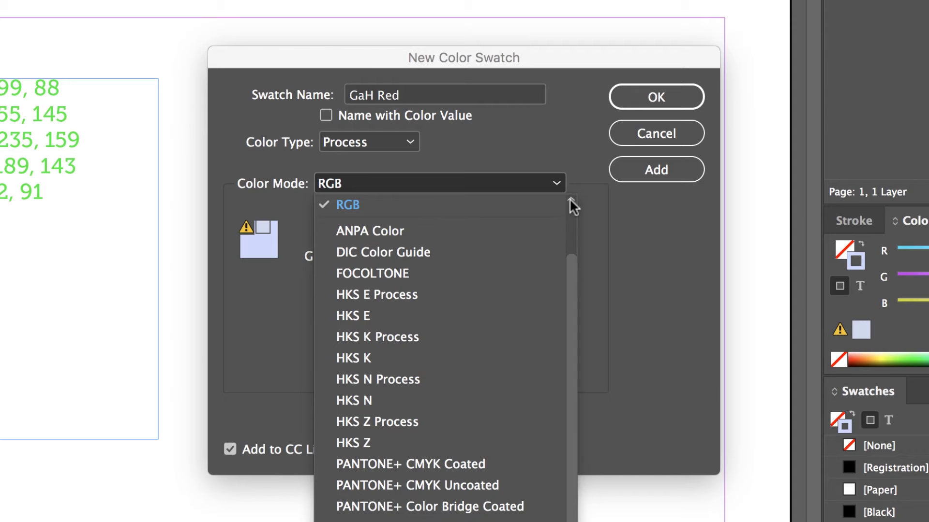
{"action": "mouse_move", "coordinate": [569, 199]}
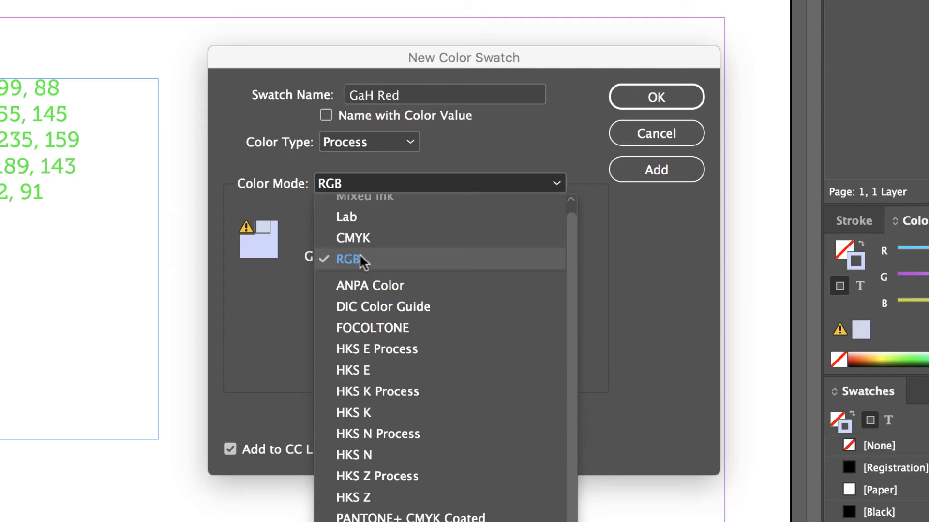
{"action": "left_click", "coordinate": [340, 260]}
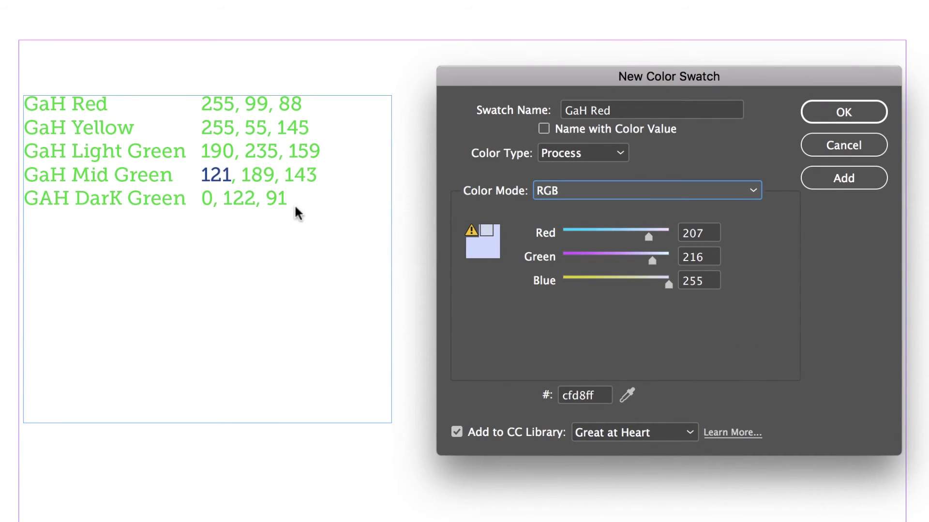
Enter RGB 255, 99, 88 for GaH Red and keep Great at Heart as the target CC Library.
{"action": "double_click", "coordinate": [707, 236]}
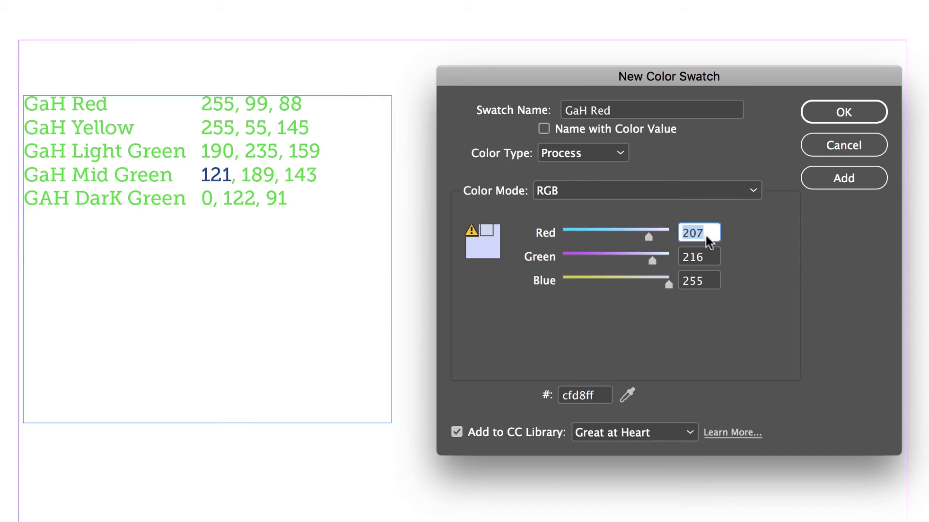
{"action": "type", "text": "255"}
{"action": "double_click", "coordinate": [708, 257]}
{"action": "type", "text": "99"}
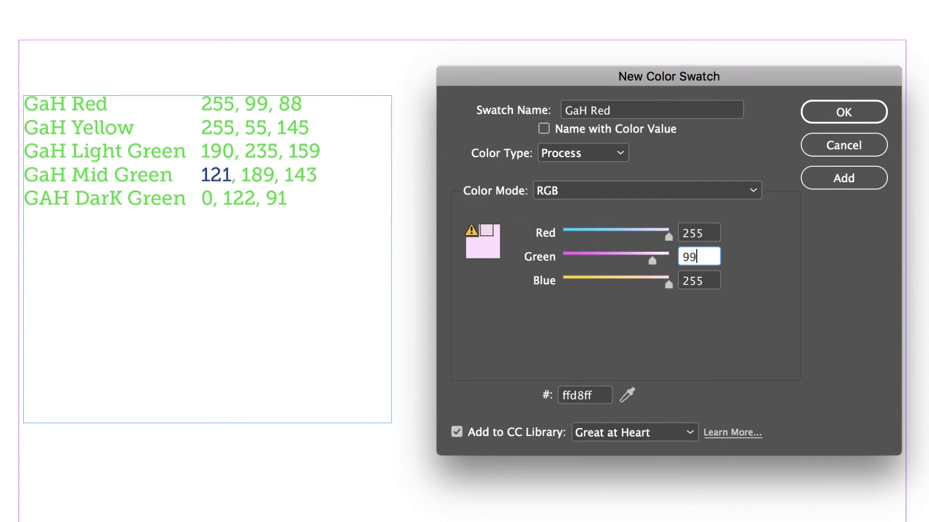
{"action": "key", "text": "Tab"}
{"action": "type", "text": "88"}
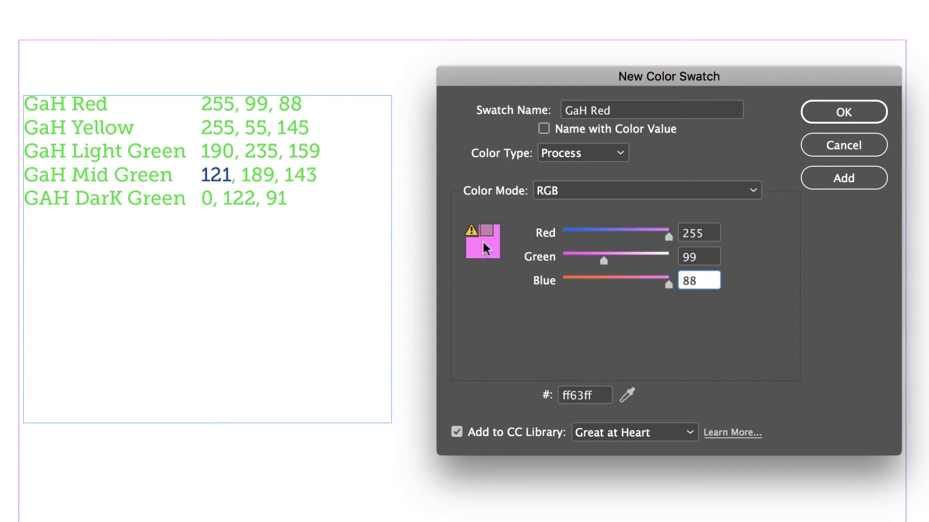
{"action": "left_click", "coordinate": [707, 261]}
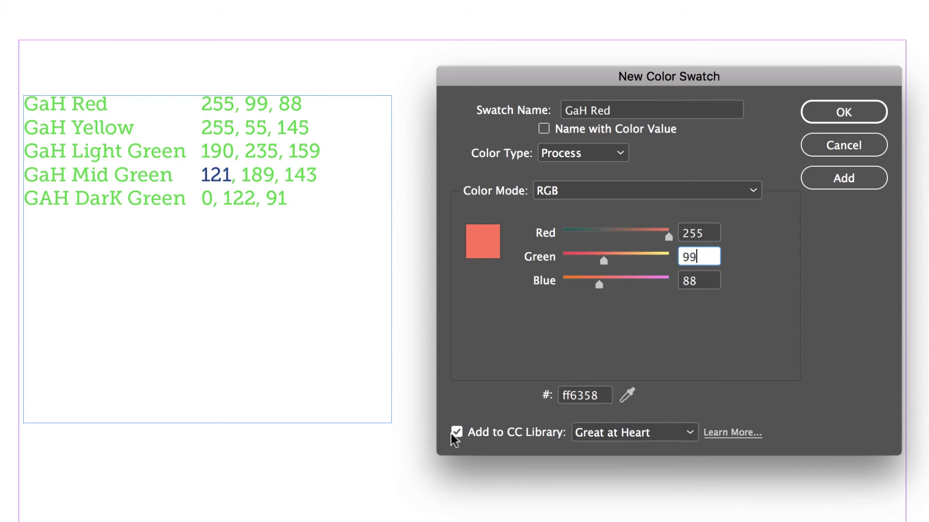
{"action": "left_click", "coordinate": [608, 430]}
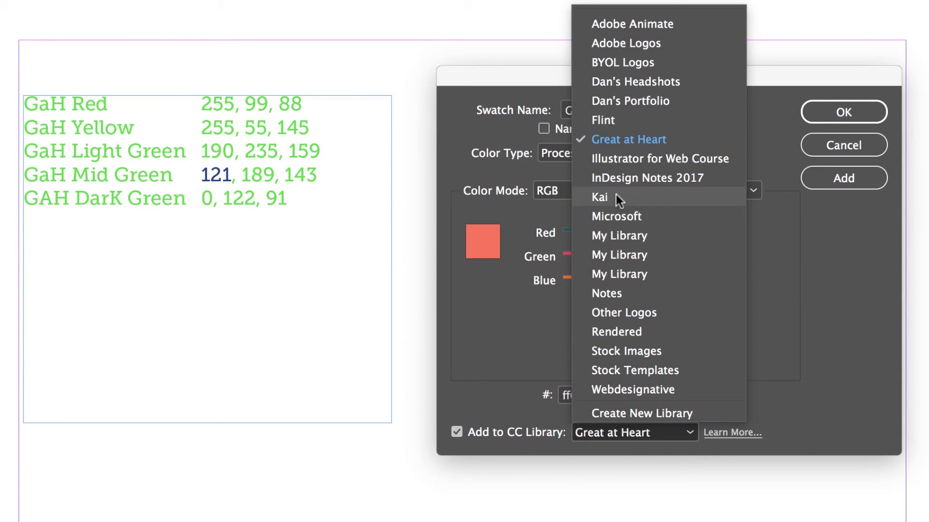
{"action": "left_click", "coordinate": [623, 140]}
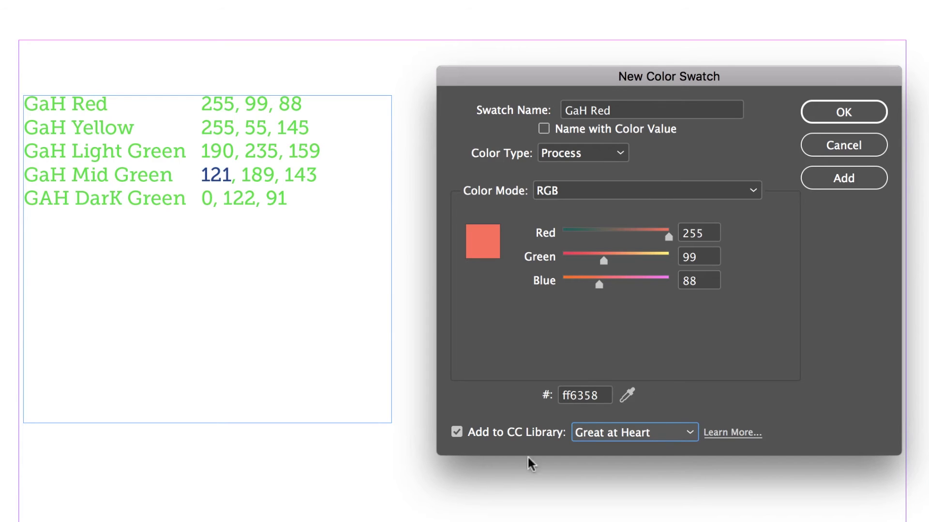
Add the GaH Red swatch and rename the next swatch 'GaH Yellow'.
{"action": "left_click", "coordinate": [852, 176]}
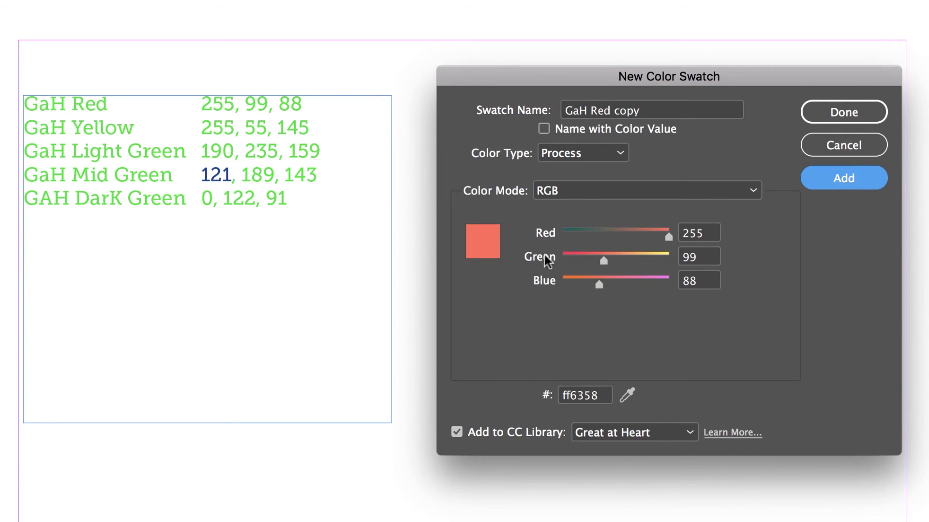
{"action": "left_click", "coordinate": [631, 115]}
{"action": "key", "text": "alt+BackSpace"}
{"action": "key", "text": "alt+BackSpace"}
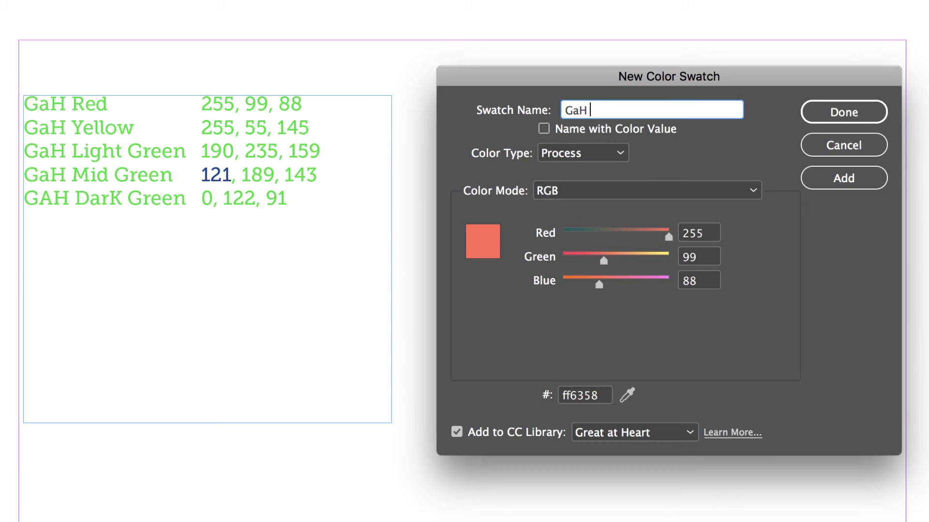
{"action": "type", "text": "Yellow"}
Set GaH Yellow's RGB values to 255, 255, 145, correcting the mistyped Green value.
{"action": "left_click", "coordinate": [699, 234]}
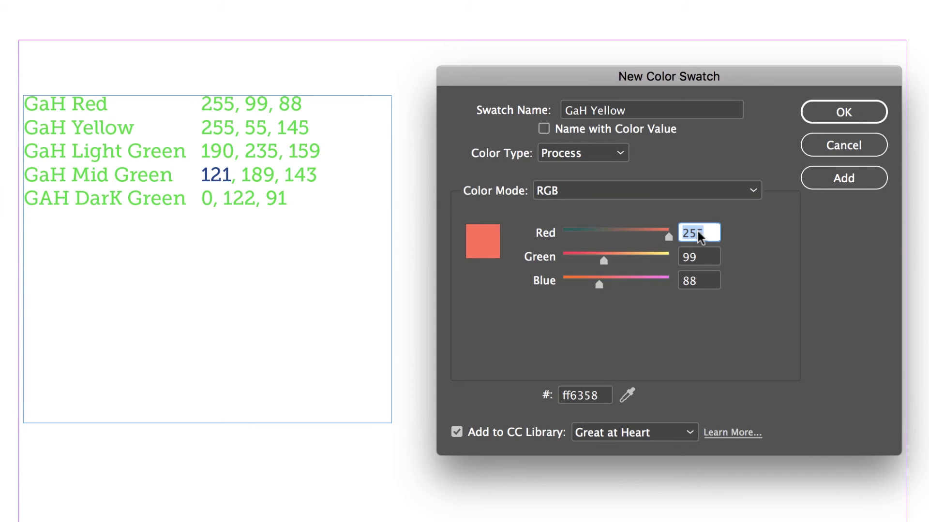
{"action": "type", "text": "255"}
{"action": "key", "text": "Tab"}
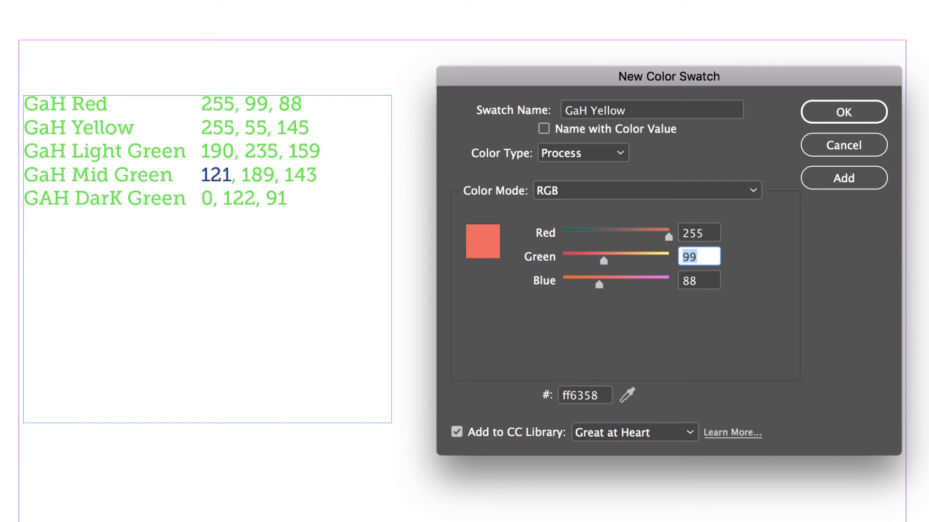
{"action": "type", "text": "55"}
{"action": "key", "text": "Tab"}
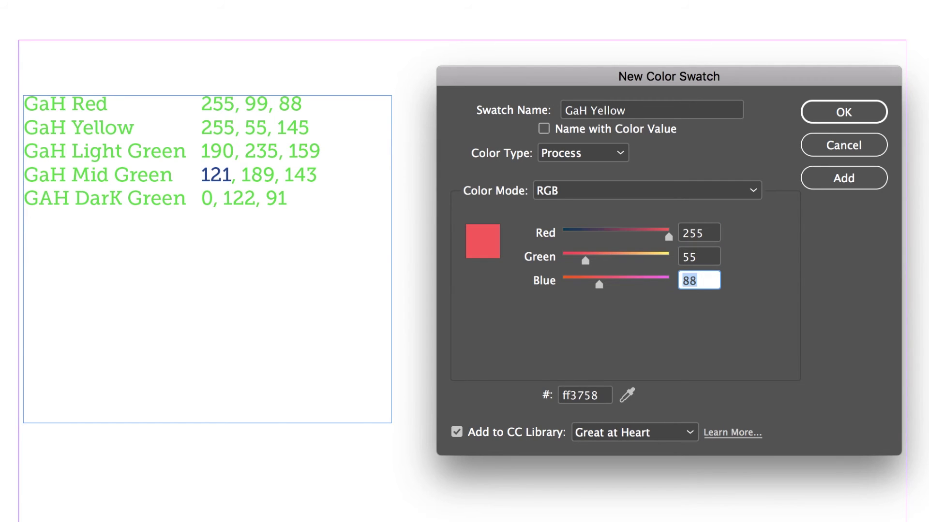
{"action": "type", "text": "145"}
{"action": "key", "text": "Tab"}
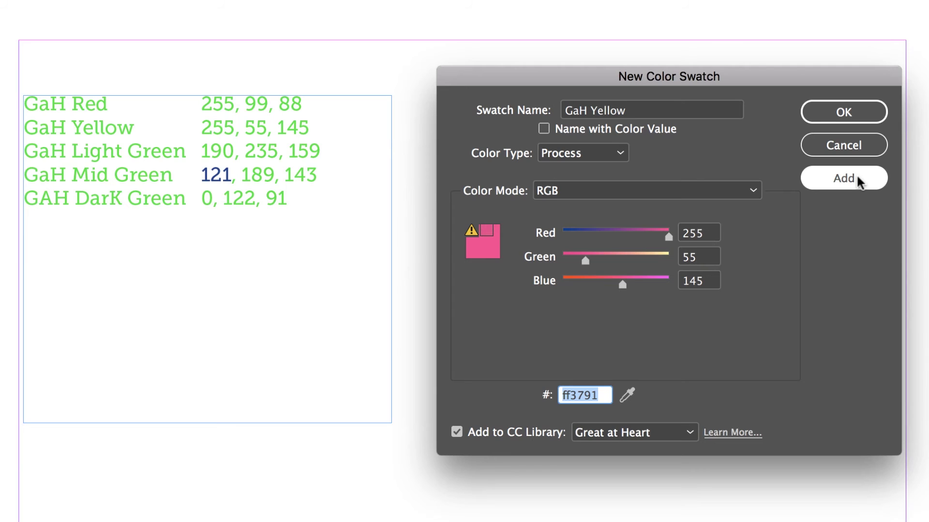
{"action": "left_click", "coordinate": [859, 180]}
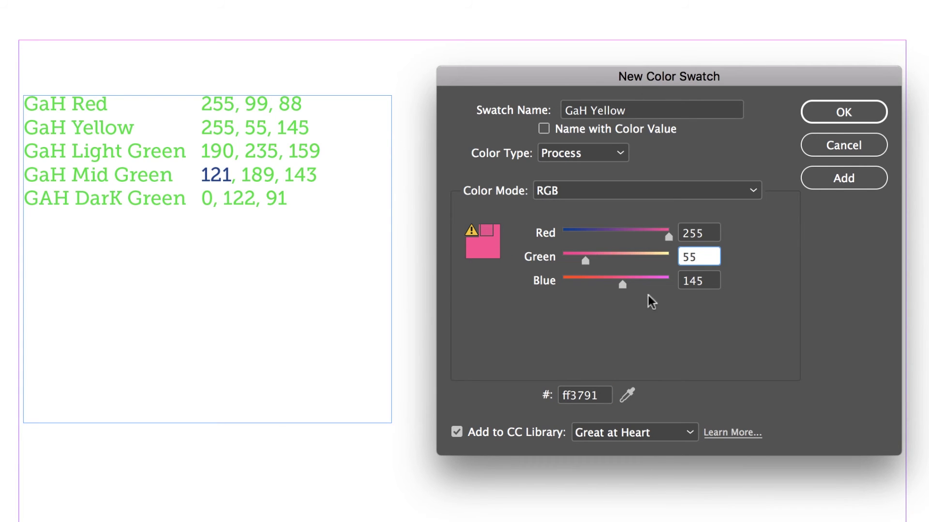
{"action": "left_click", "coordinate": [681, 259]}
{"action": "type", "text": "2"}
{"action": "left_click", "coordinate": [706, 281]}
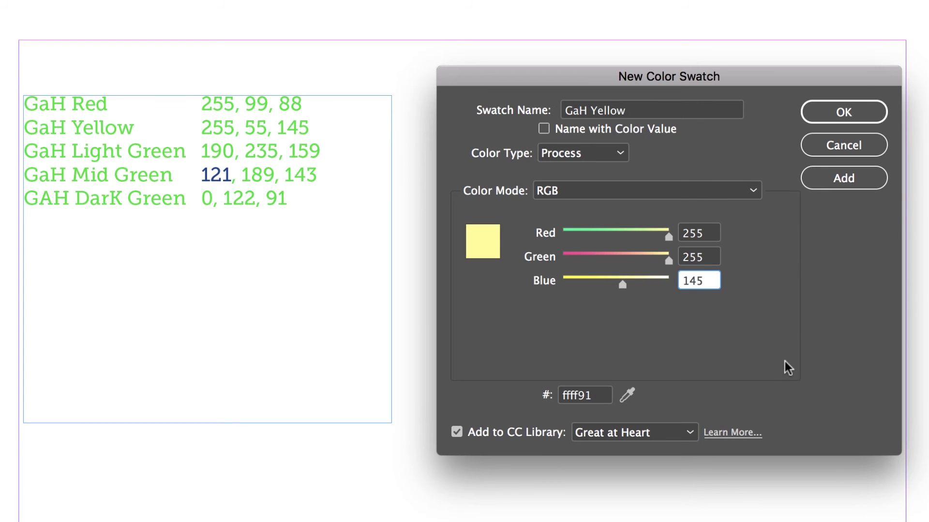
Add GaH Yellow and the green swatches, finishing with GaH Dark Gree at RGB 0, 122, 91.
{"action": "left_click", "coordinate": [844, 179]}
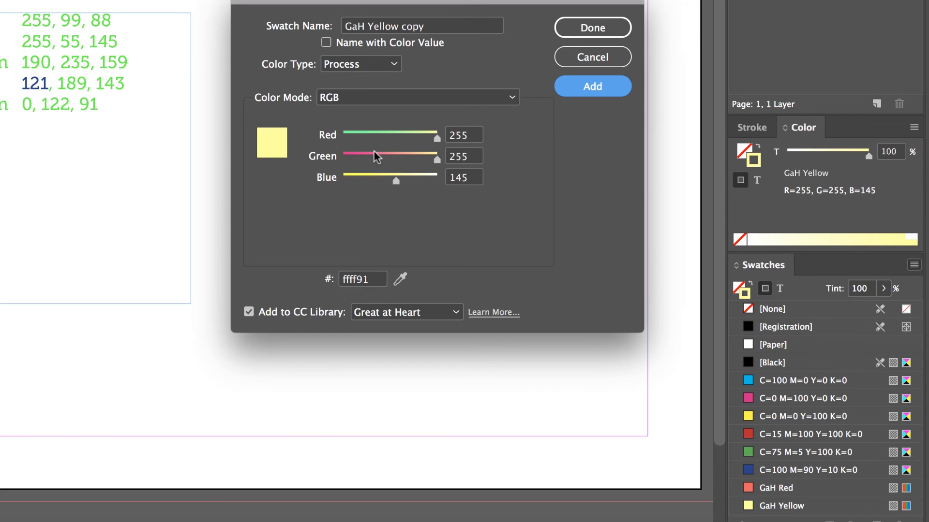
{"action": "double_click", "coordinate": [460, 135]}
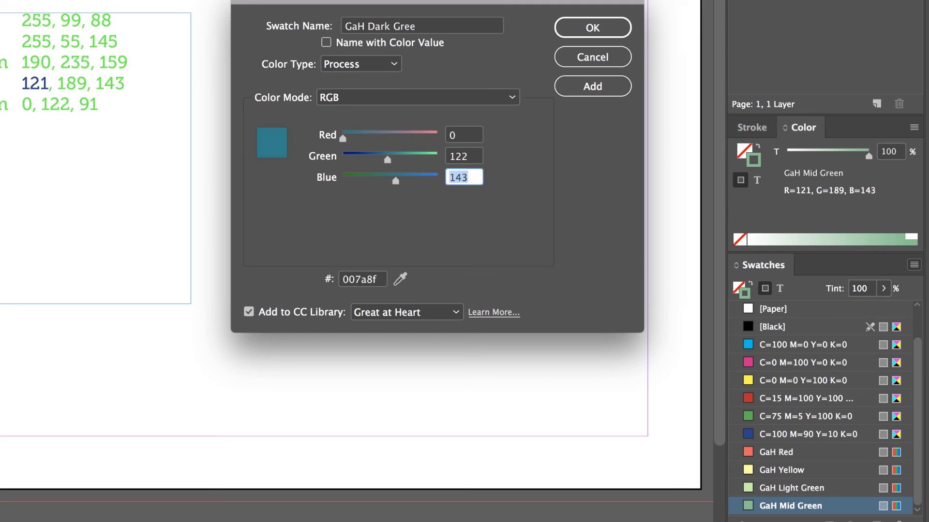
{"action": "type", "text": "91"}
{"action": "key", "text": "Tab"}
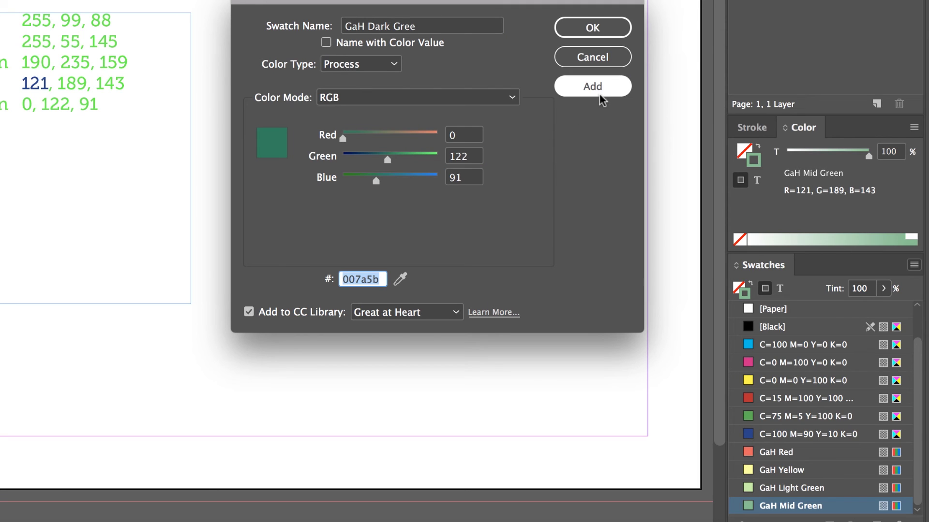
{"action": "left_click", "coordinate": [579, 28]}
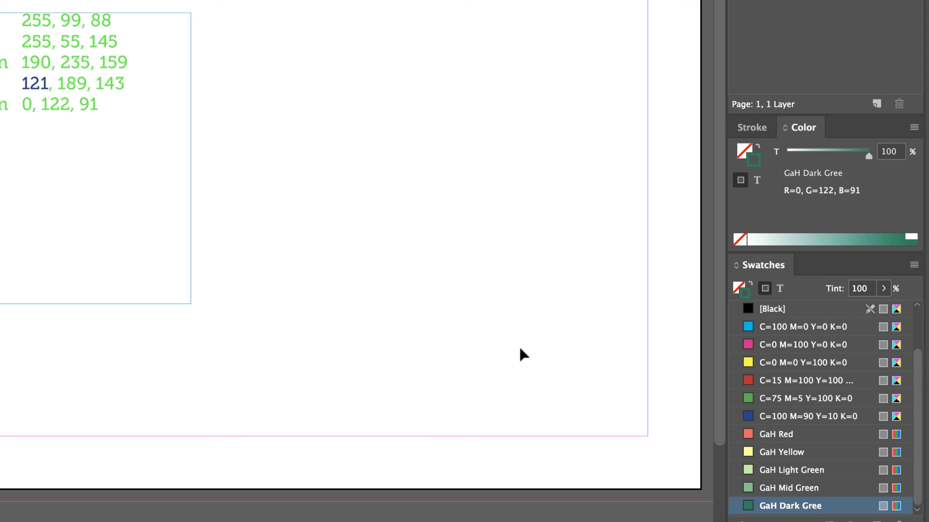
Rename the misspelt 'GaH Dark Gree' swatch to 'GaH Dark Green' in Swatch Options.
{"action": "left_click", "coordinate": [913, 265]}
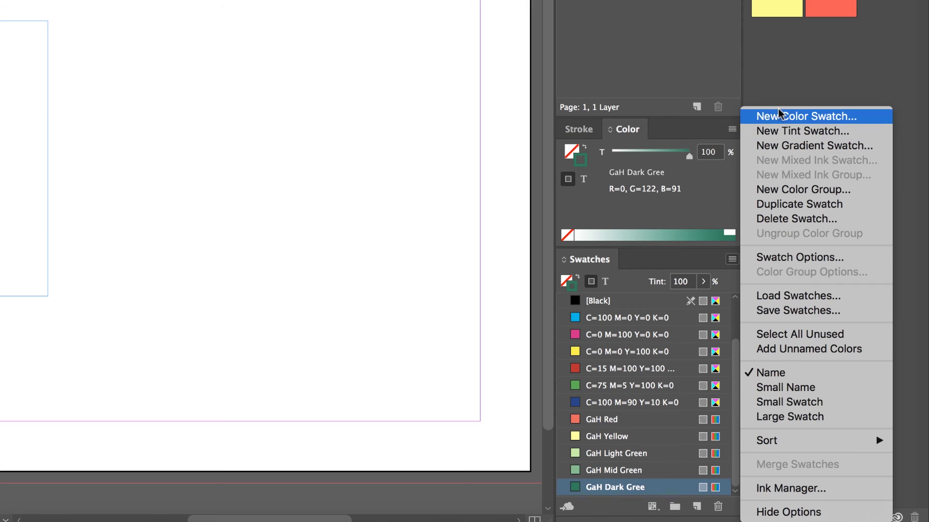
{"action": "left_click", "coordinate": [382, 307]}
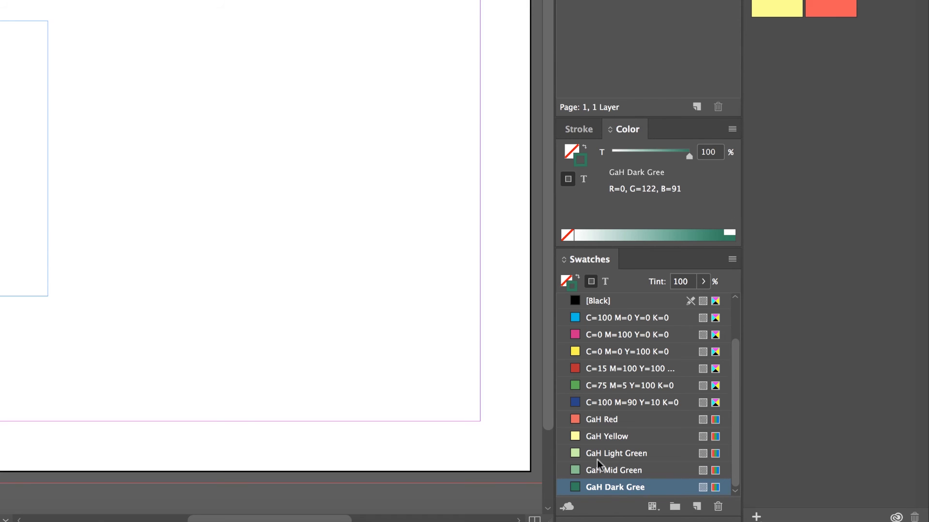
{"action": "double_click", "coordinate": [630, 484]}
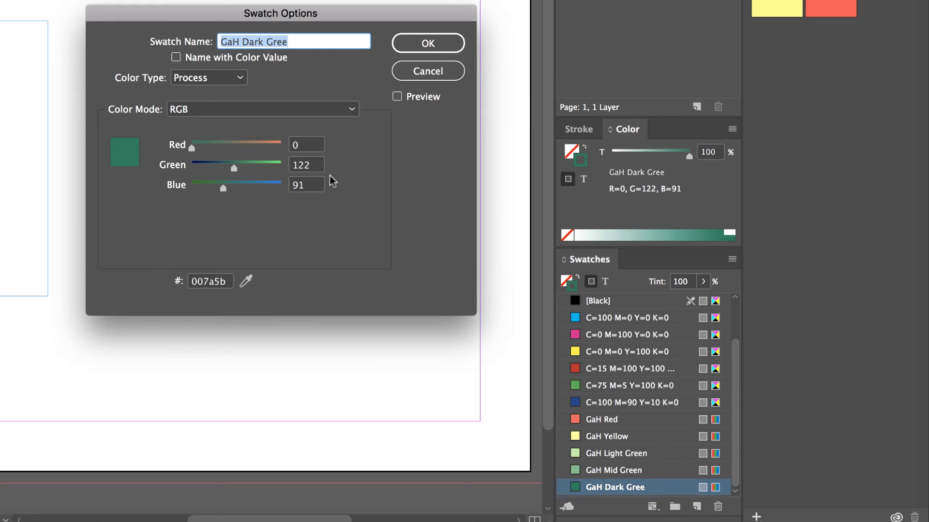
{"action": "left_click", "coordinate": [304, 42]}
{"action": "type", "text": "n"}
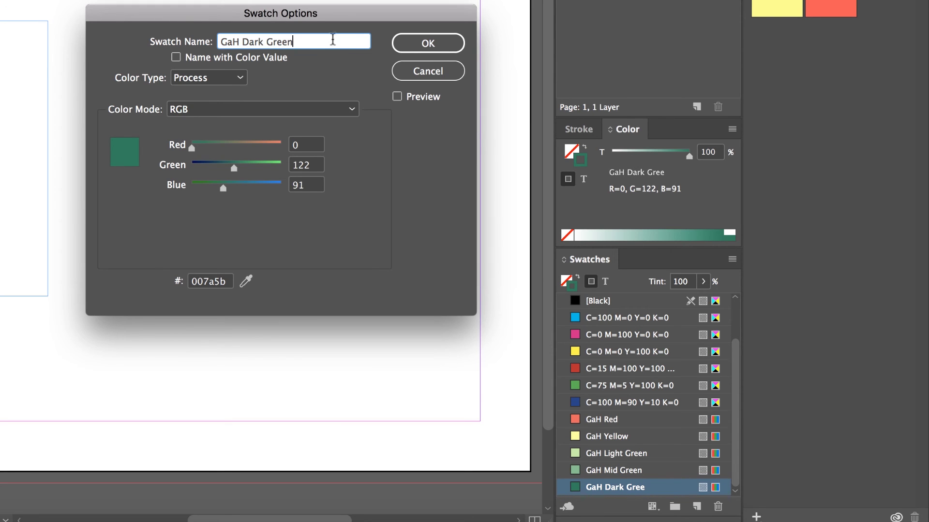
{"action": "left_click", "coordinate": [428, 43]}
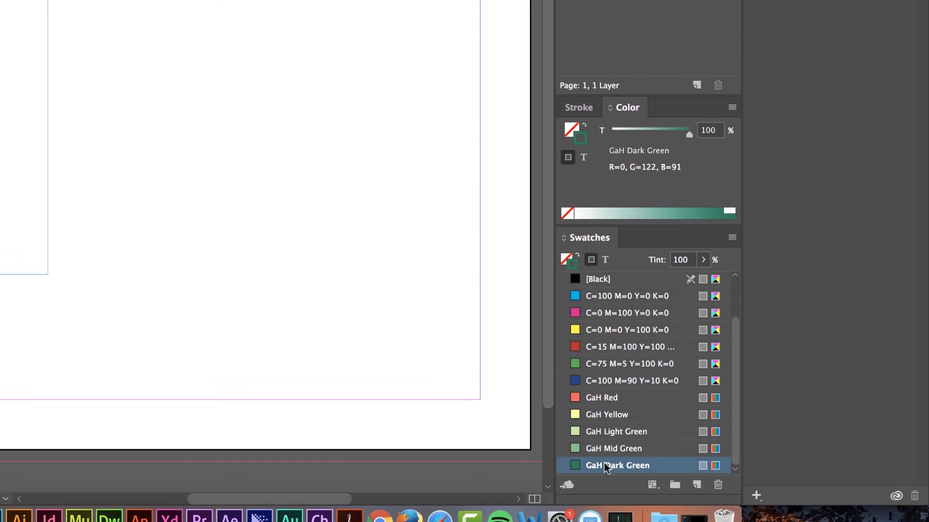
{"action": "left_click", "coordinate": [567, 488]}
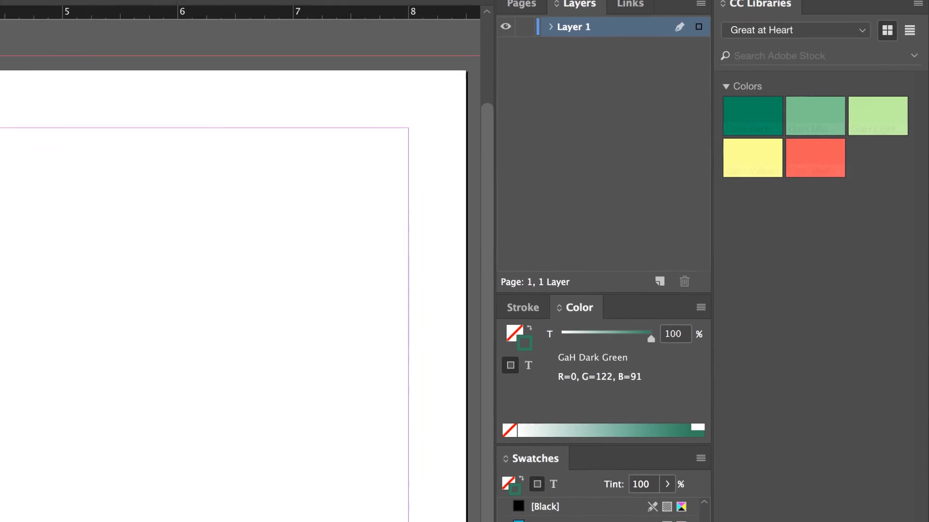